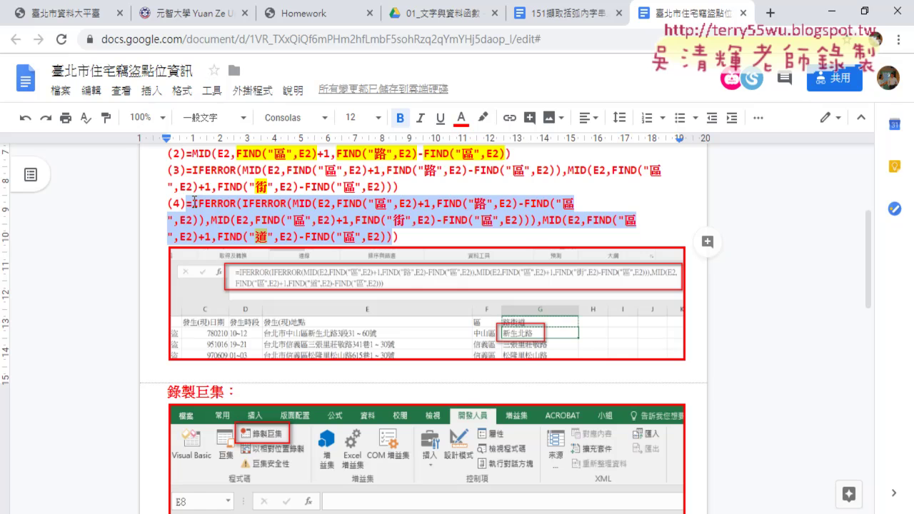
- Scroll the Google Doc notes to the 錄製巨集 heading, then switch to the 臺北市住宅竊盜點位資訊.xlsx workbook
{"action": "scroll", "coordinate": [194, 202], "scroll_direction": "down", "scroll_amount": 3}
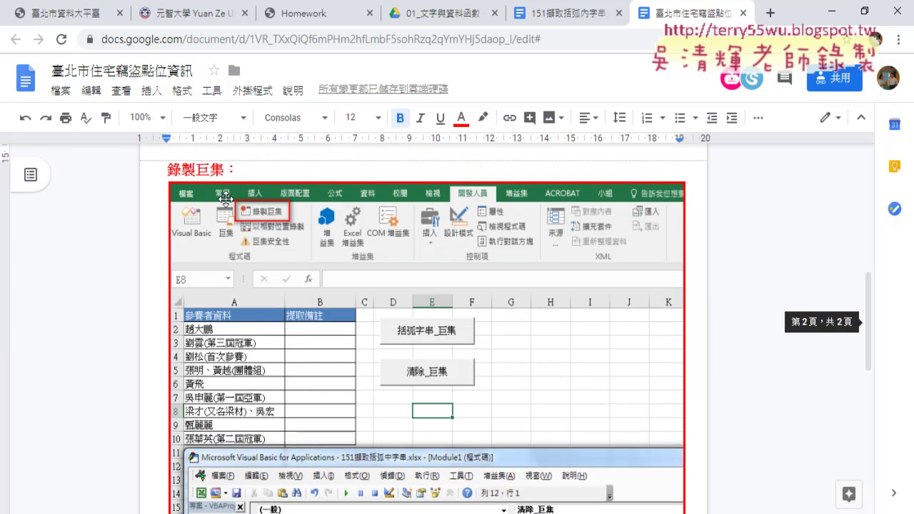
{"action": "scroll", "coordinate": [194, 202], "scroll_direction": "up", "scroll_amount": 1}
{"action": "left_click_drag", "start_coordinate": [168, 241], "coordinate": [242, 245]}
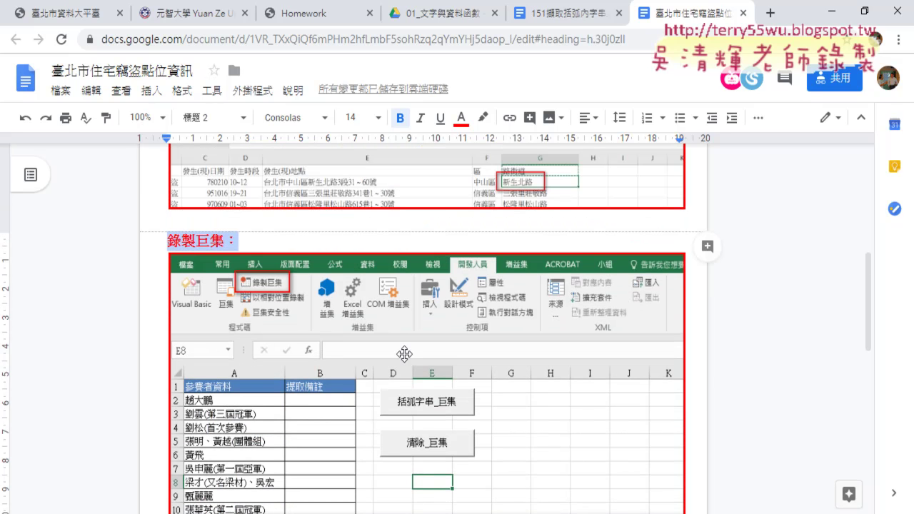
{"action": "scroll", "coordinate": [432, 403], "scroll_direction": "down", "scroll_amount": 1}
{"action": "scroll", "coordinate": [431, 404], "scroll_direction": "down", "scroll_amount": 1}
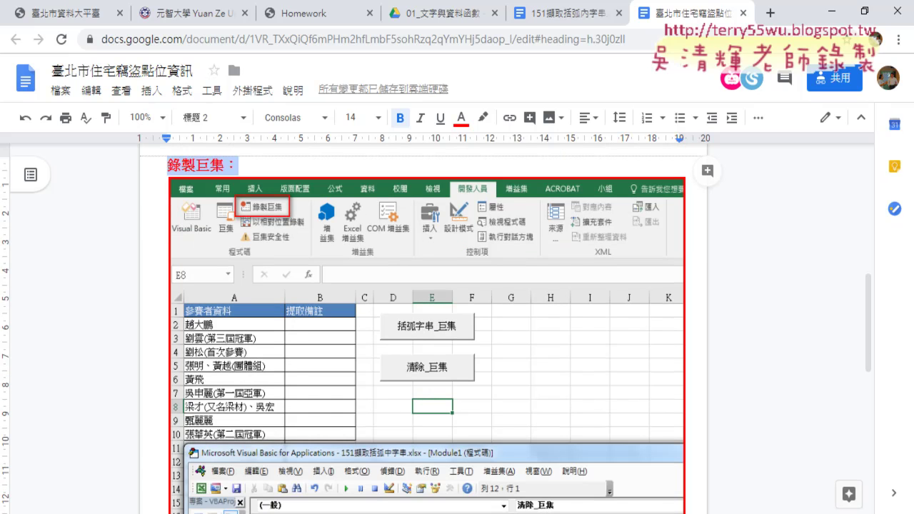
{"action": "mouse_move", "coordinate": [226, 513]}
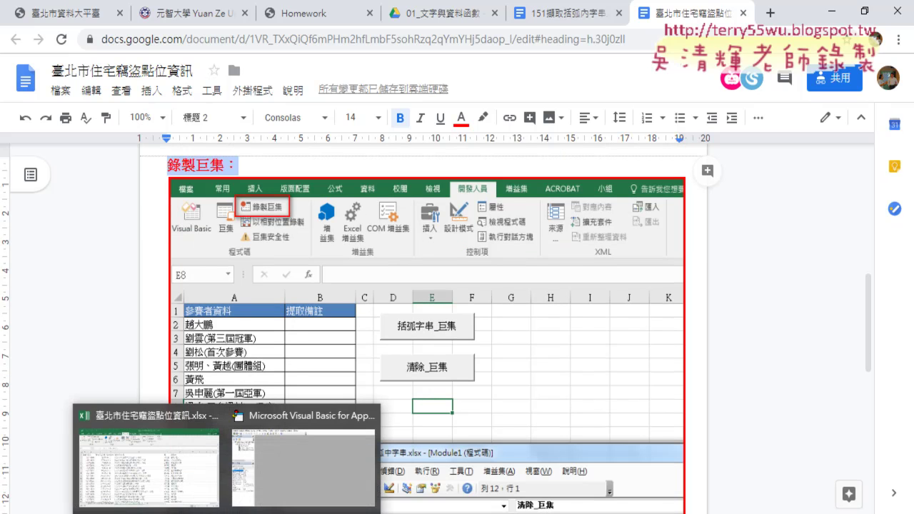
{"action": "left_click", "coordinate": [149, 457]}
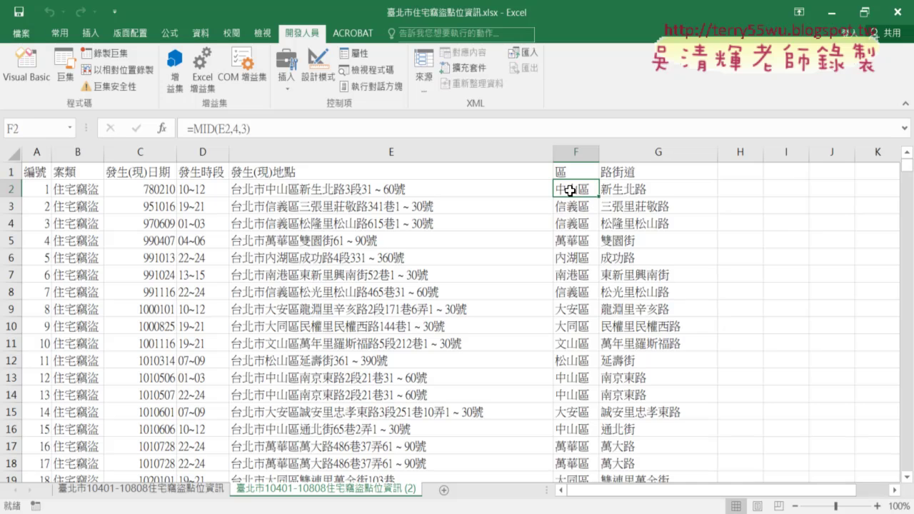
- Review the extracted districts and streets in F2:G8 and open F2's =MID(E2,4,3) formula for editing
{"action": "mouse_move", "coordinate": [570, 190]}
{"action": "left_mouse_down"}
{"action": "mouse_move", "coordinate": [618, 200]}
{"action": "mouse_move", "coordinate": [607, 372]}
{"action": "left_mouse_up"}
{"action": "left_click", "coordinate": [580, 190]}
{"action": "mouse_move", "coordinate": [571, 192]}
{"action": "left_mouse_down"}
{"action": "mouse_move", "coordinate": [638, 343]}
{"action": "mouse_move", "coordinate": [638, 469]}
{"action": "left_mouse_up"}
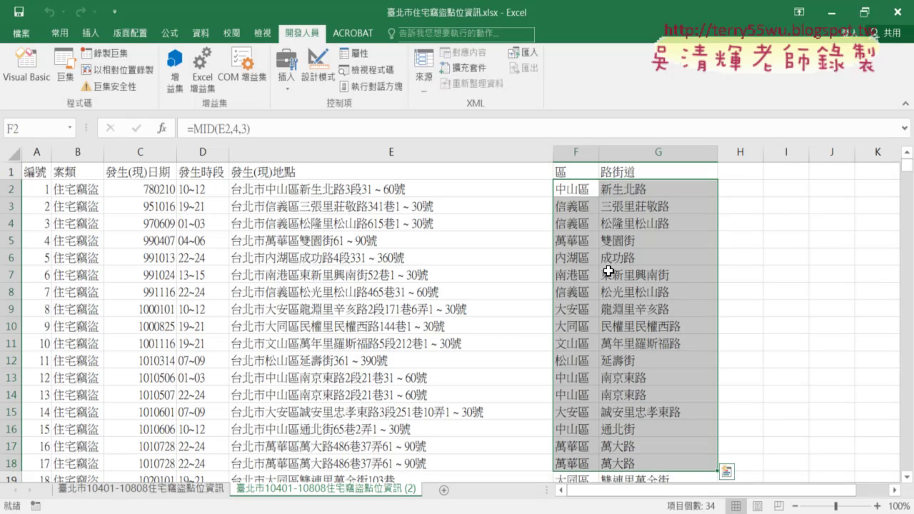
{"action": "left_click", "coordinate": [575, 185]}
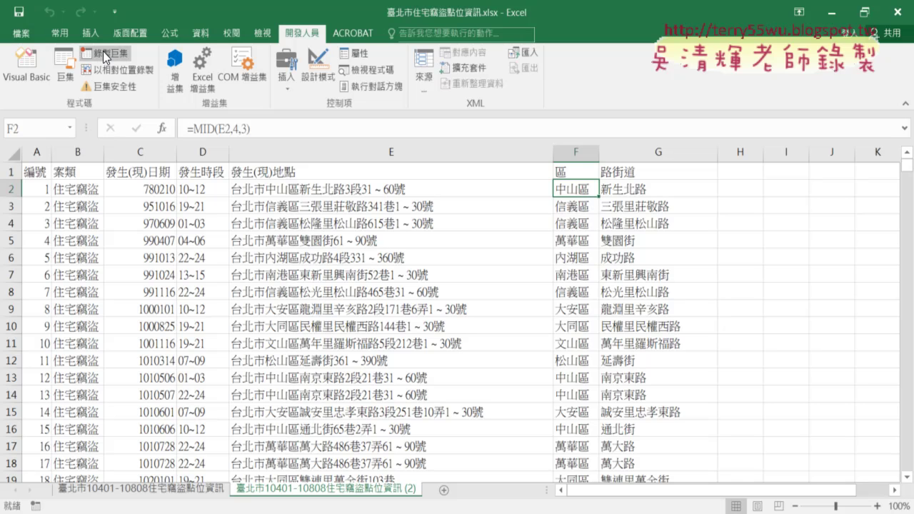
{"action": "left_click", "coordinate": [787, 239]}
{"action": "left_click", "coordinate": [575, 189]}
{"action": "left_click", "coordinate": [214, 129]}
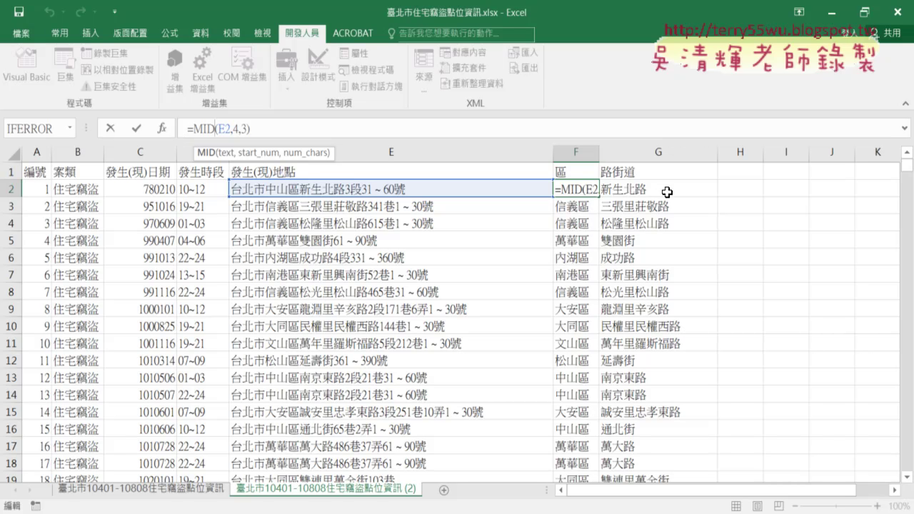
- Re-confirm F2's MID formula and G2's IFERROR street formula, filling each down columns F and G
{"action": "left_click", "coordinate": [132, 131]}
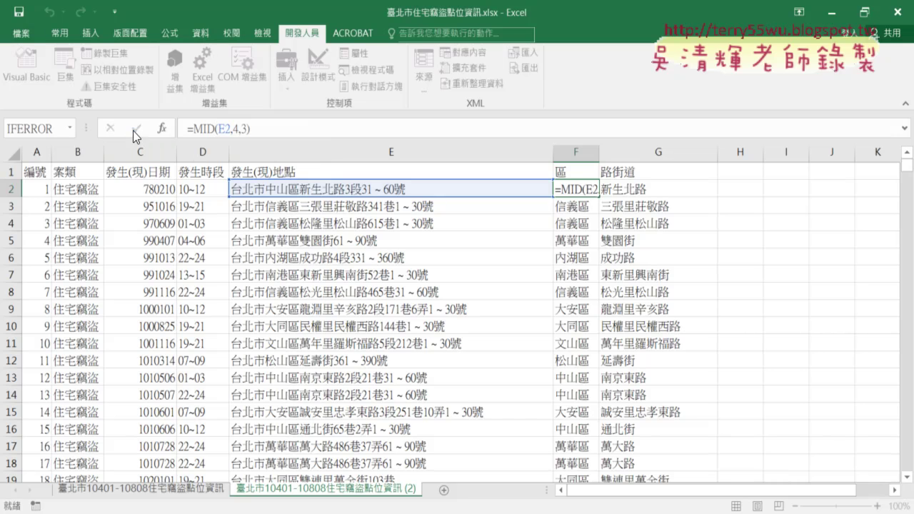
{"action": "double_click", "coordinate": [601, 198]}
{"action": "double_click", "coordinate": [654, 190]}
{"action": "left_click", "coordinate": [198, 127]}
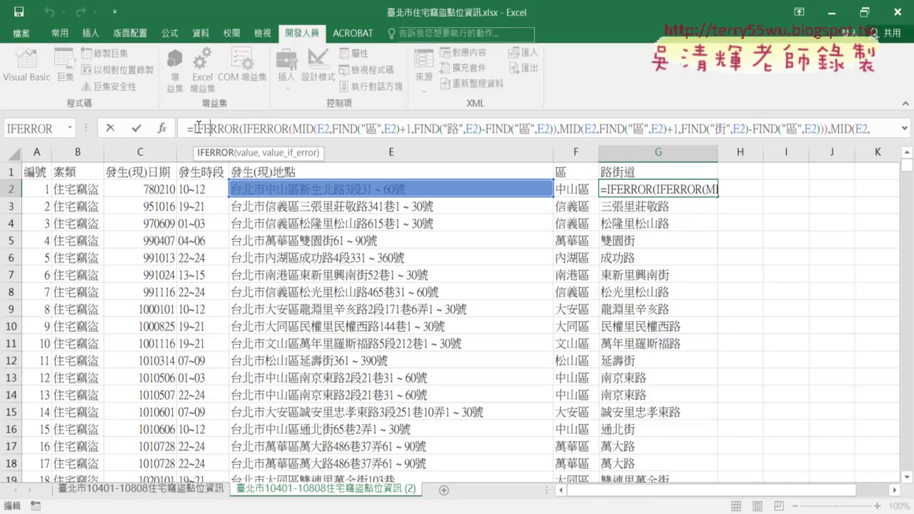
{"action": "left_click", "coordinate": [136, 129]}
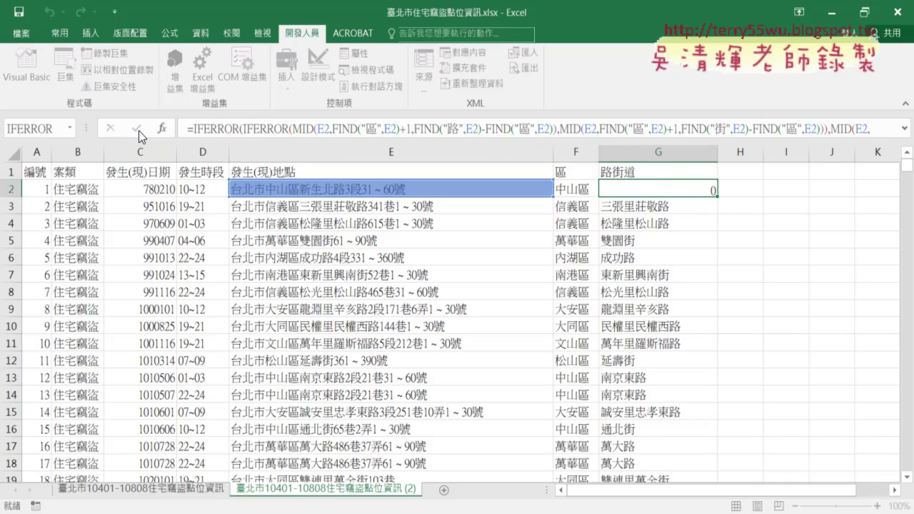
{"action": "double_click", "coordinate": [717, 196]}
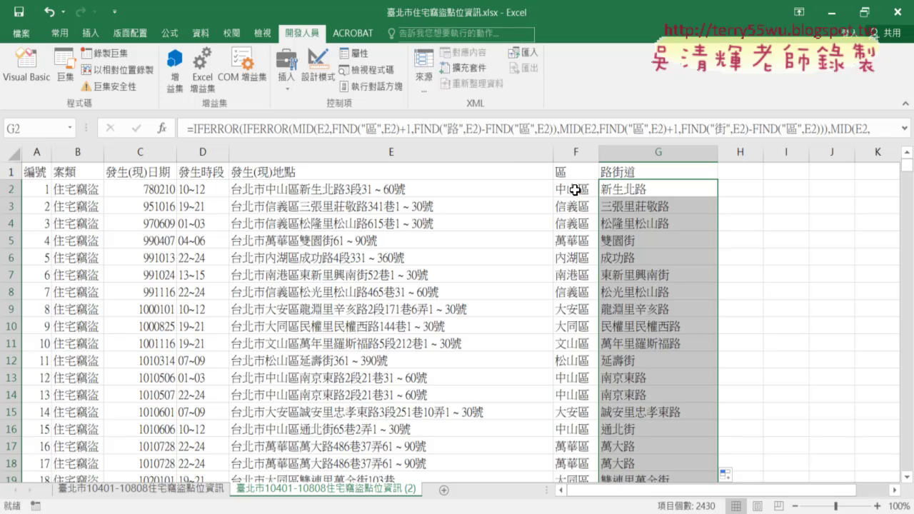
{"action": "left_click", "coordinate": [654, 194]}
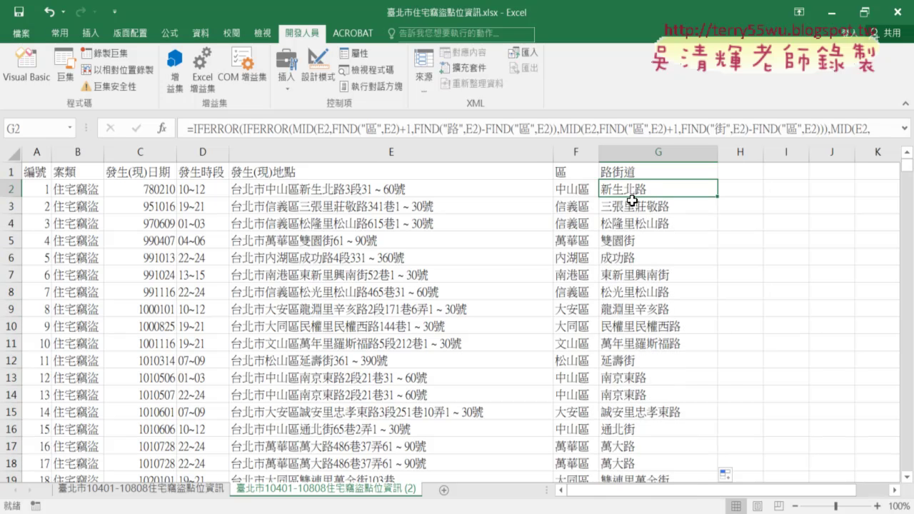
{"action": "left_click", "coordinate": [570, 191]}
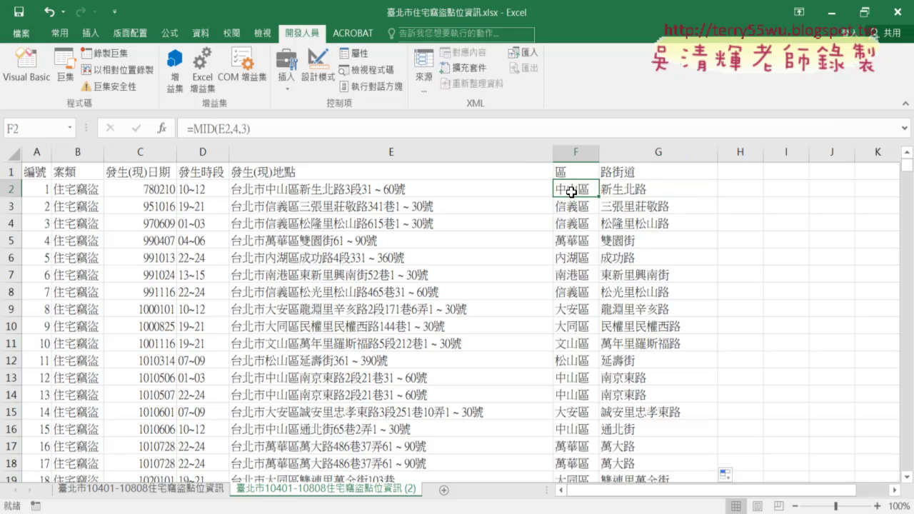
{"action": "key", "text": "shift+Right"}
{"action": "key", "text": "ctrl+shift+Down"}
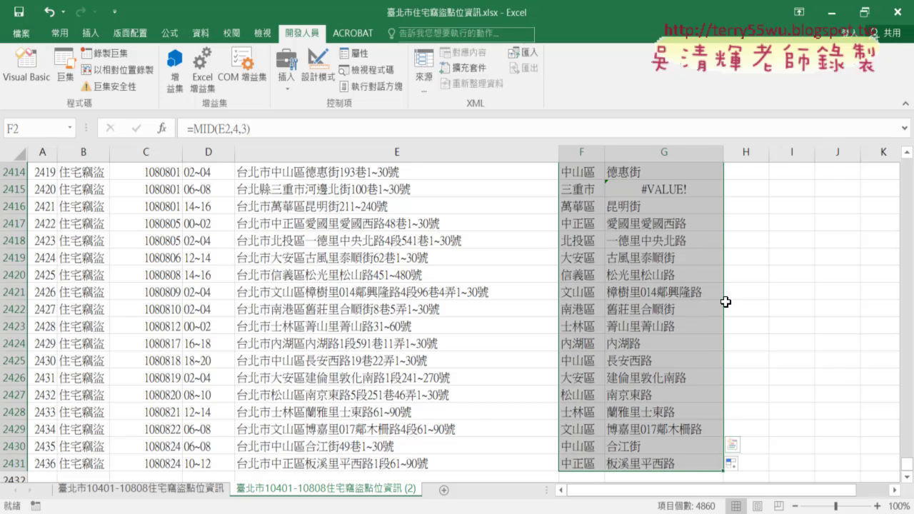
{"action": "left_click_drag", "start_coordinate": [908, 465], "coordinate": [910, 165]}
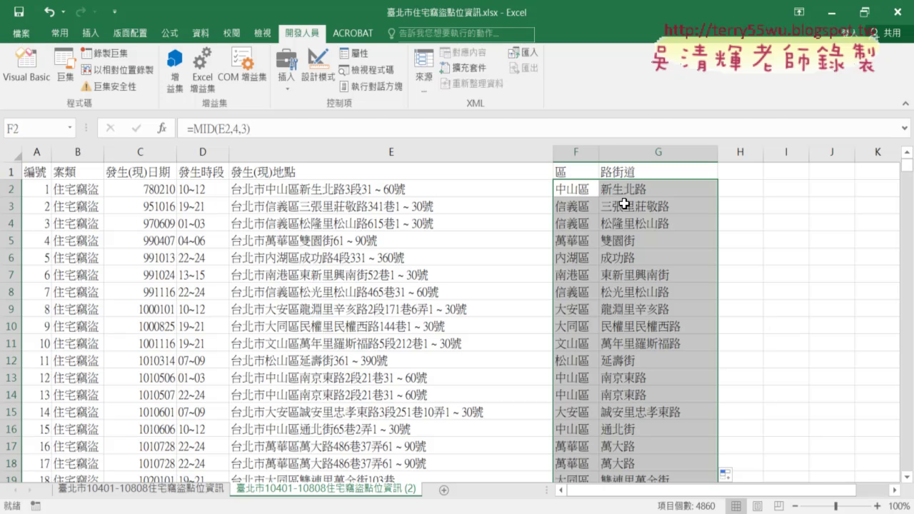
{"action": "left_click", "coordinate": [616, 191]}
- Start recording a new macro named 產生區路, stored in the current workbook
{"action": "left_click", "coordinate": [755, 209]}
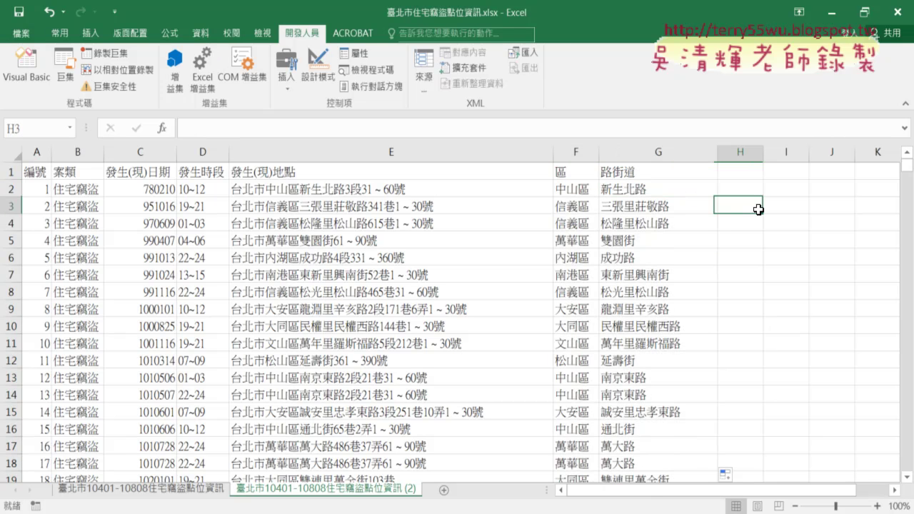
{"action": "left_click", "coordinate": [105, 53]}
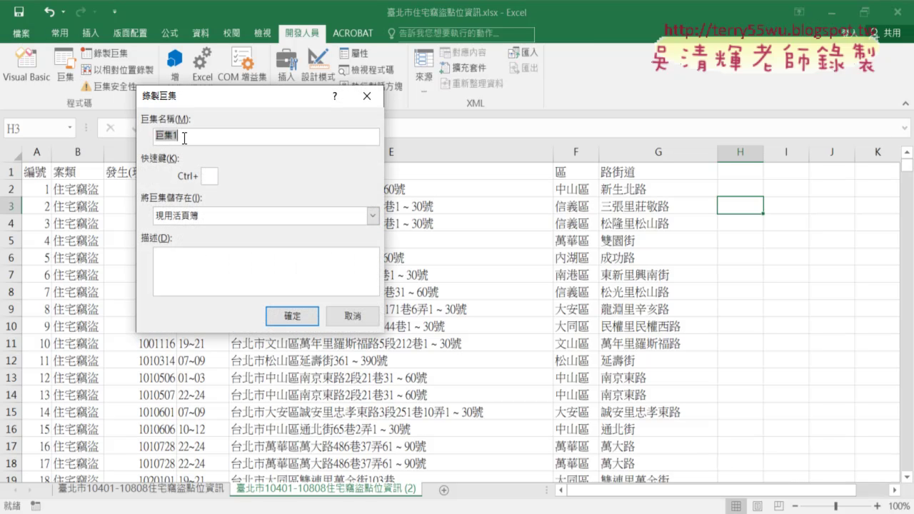
{"action": "type", "text": "區ㄨ"}
{"action": "left_click", "coordinate": [158, 135]}
{"action": "type", "text": "_"}
{"action": "type", "text": "發生"}
{"action": "left_click", "coordinate": [294, 314]}
- While recording, re-enter the F2 and G2 formulas and fill them down columns F and G
{"action": "left_click", "coordinate": [580, 194]}
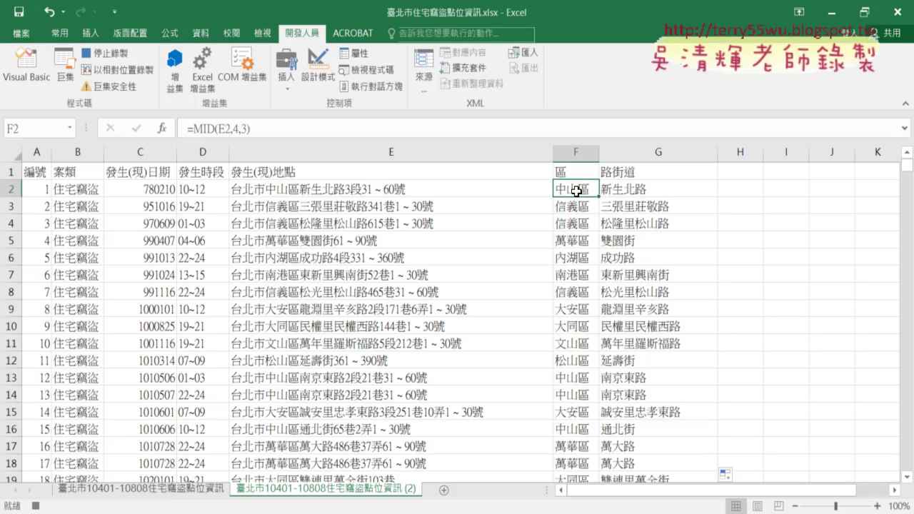
{"action": "left_click", "coordinate": [212, 134]}
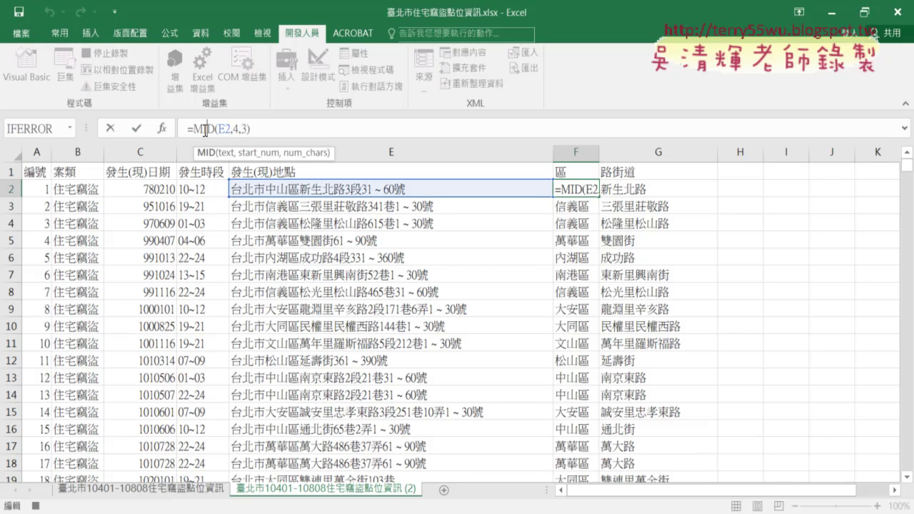
{"action": "left_click", "coordinate": [135, 128]}
{"action": "double_click", "coordinate": [597, 196]}
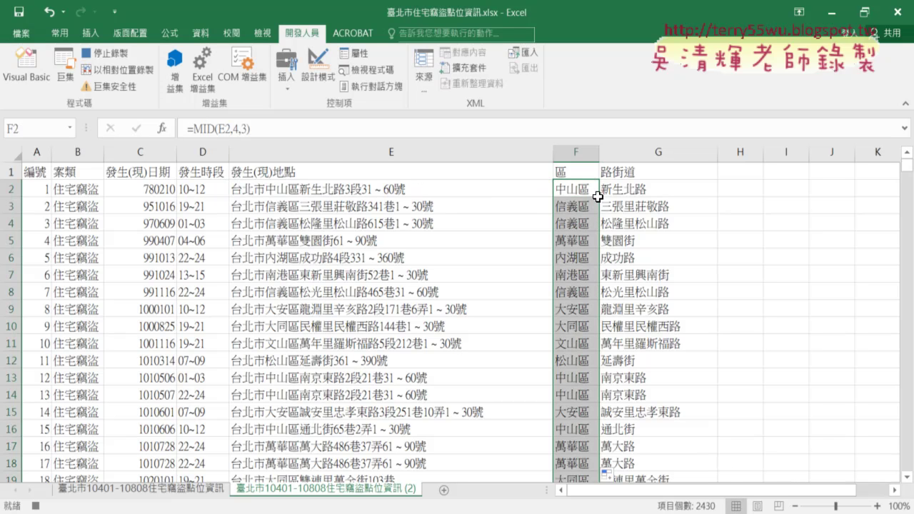
{"action": "left_click", "coordinate": [653, 190]}
{"action": "left_click", "coordinate": [263, 127]}
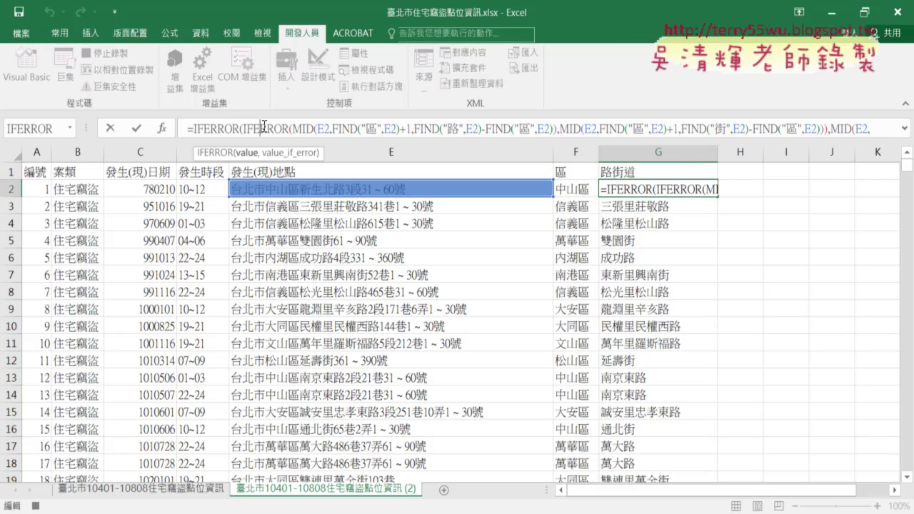
{"action": "left_click", "coordinate": [146, 127]}
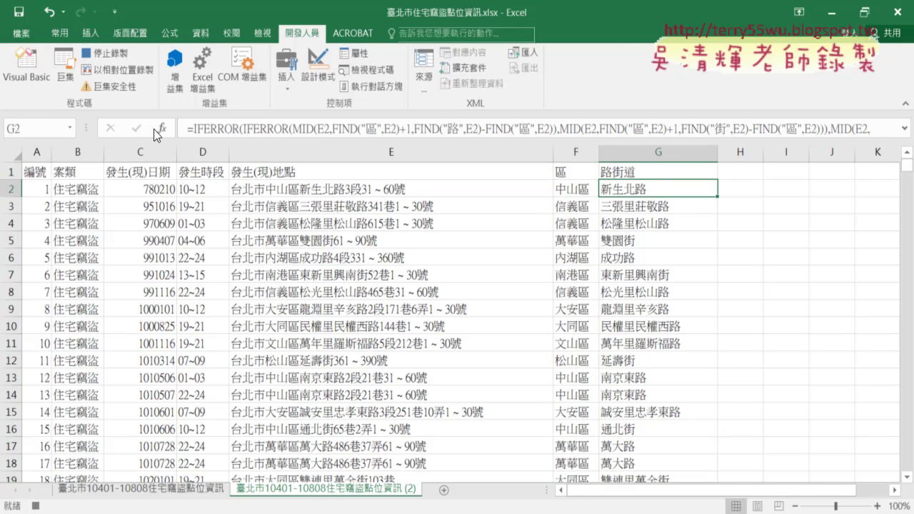
{"action": "double_click", "coordinate": [718, 196]}
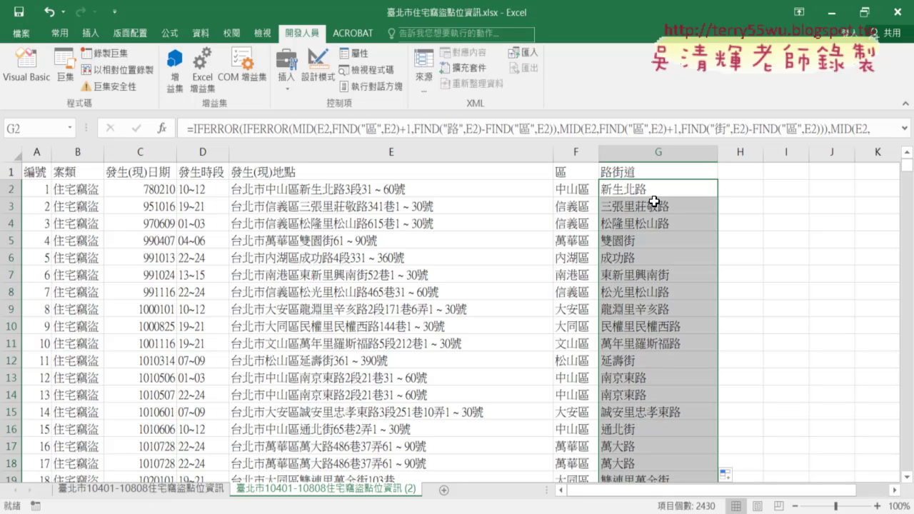
{"action": "left_click", "coordinate": [788, 221]}
- Start recording a second macro named 清除 in the current workbook
{"action": "left_click", "coordinate": [105, 53]}
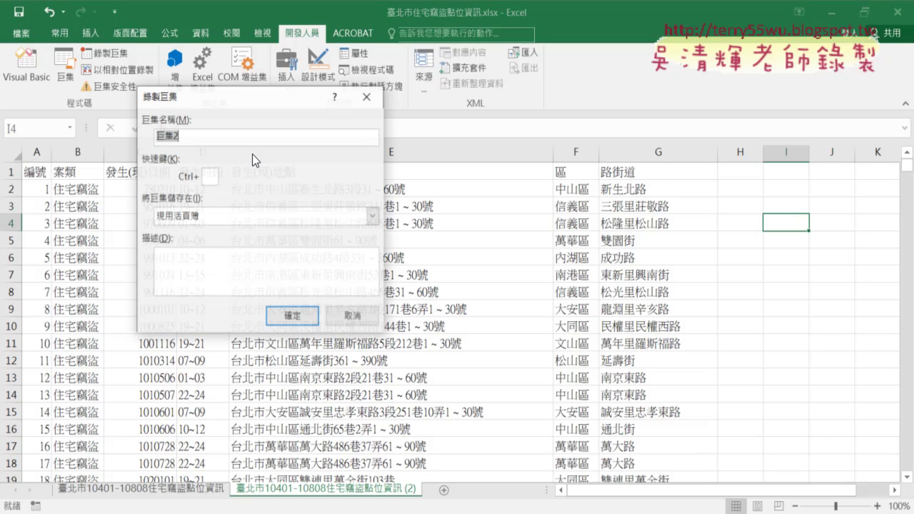
{"action": "type", "text": "清除"}
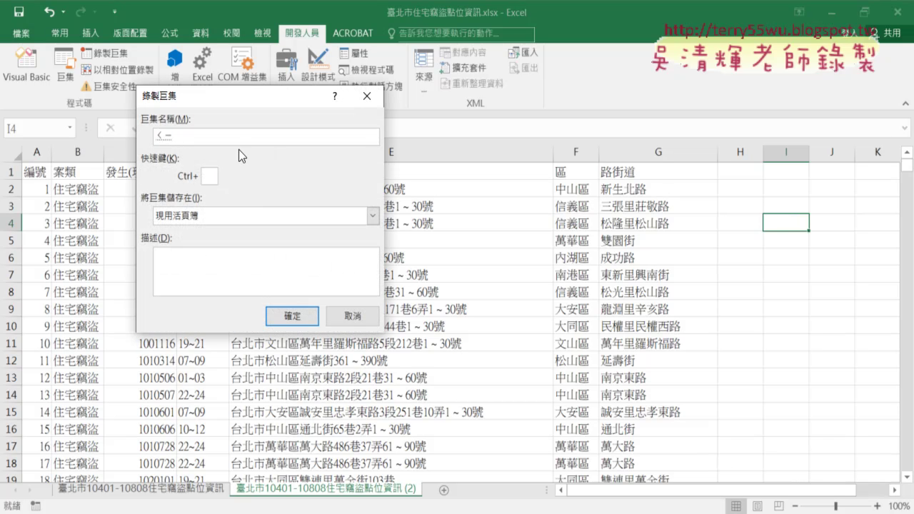
{"action": "key", "text": "Return"}
{"action": "left_click", "coordinate": [302, 318]}
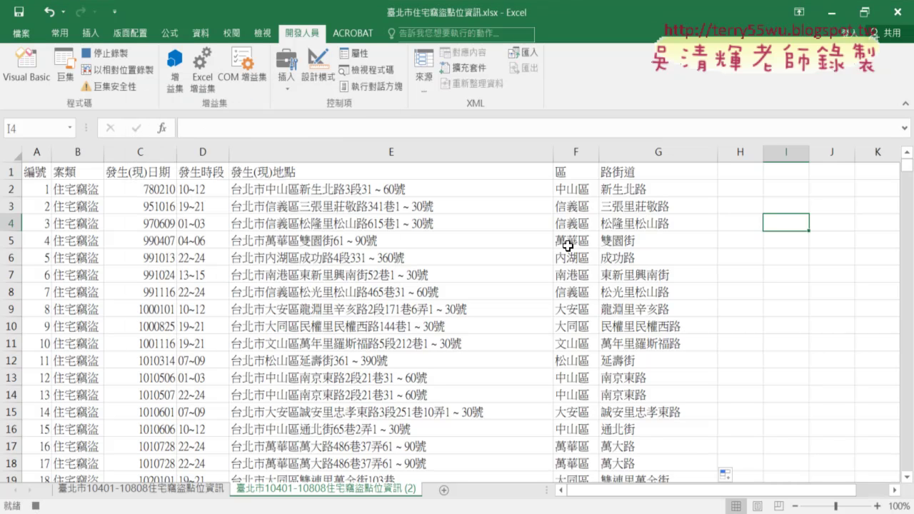
- Select F2:G2431, delete its contents, and return to the top of the data
{"action": "left_click", "coordinate": [572, 187]}
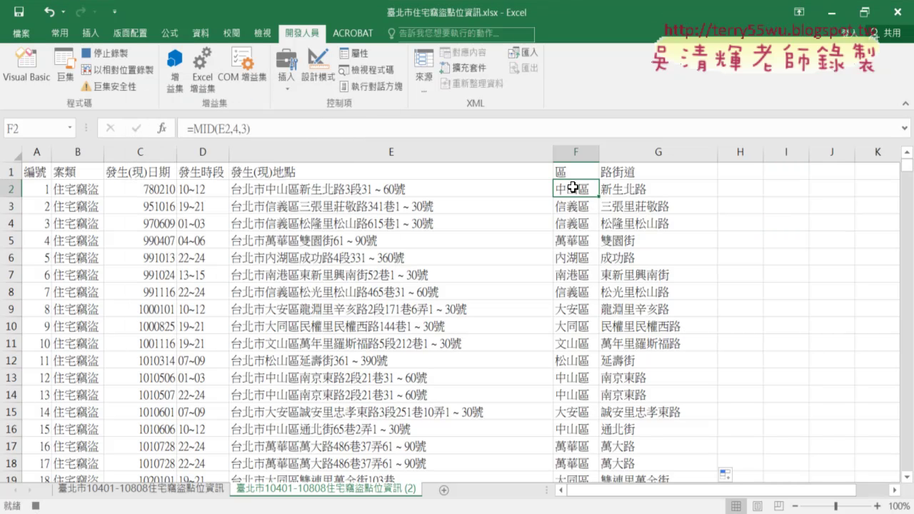
{"action": "key", "text": "shift+Right"}
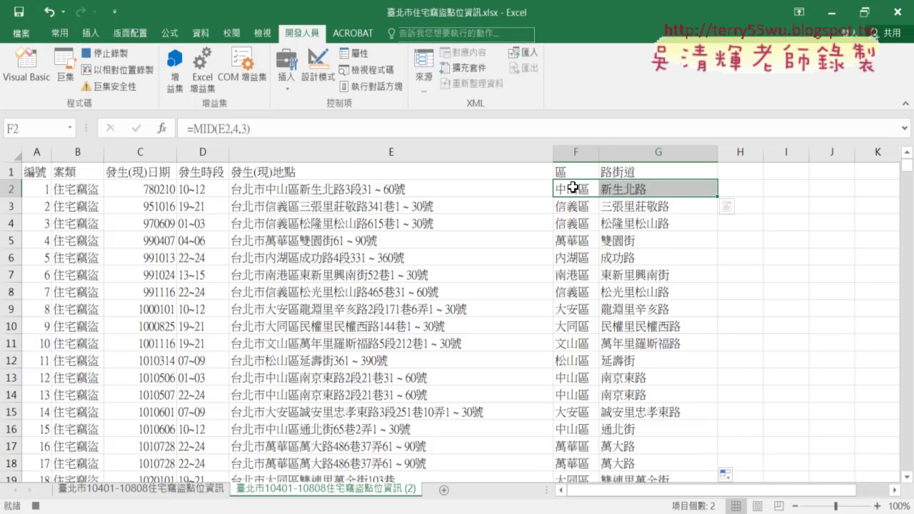
{"action": "key", "text": "ctrl+shift+Down"}
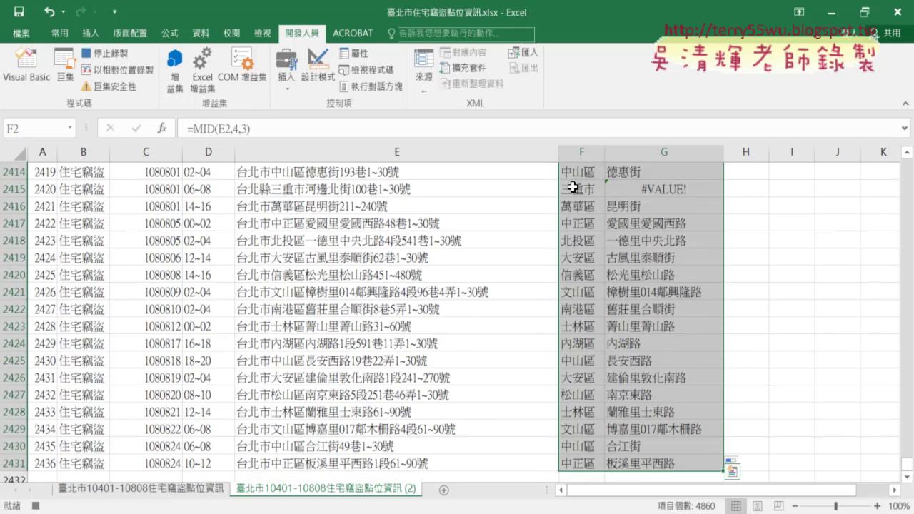
{"action": "key", "text": "Delete"}
{"action": "key", "text": "ctrl+BackSpace"}
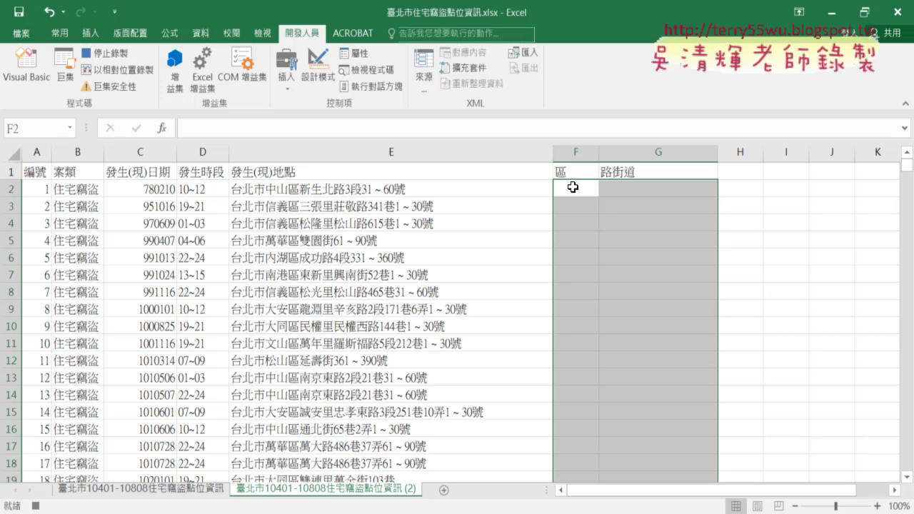
{"action": "left_click", "coordinate": [114, 54]}
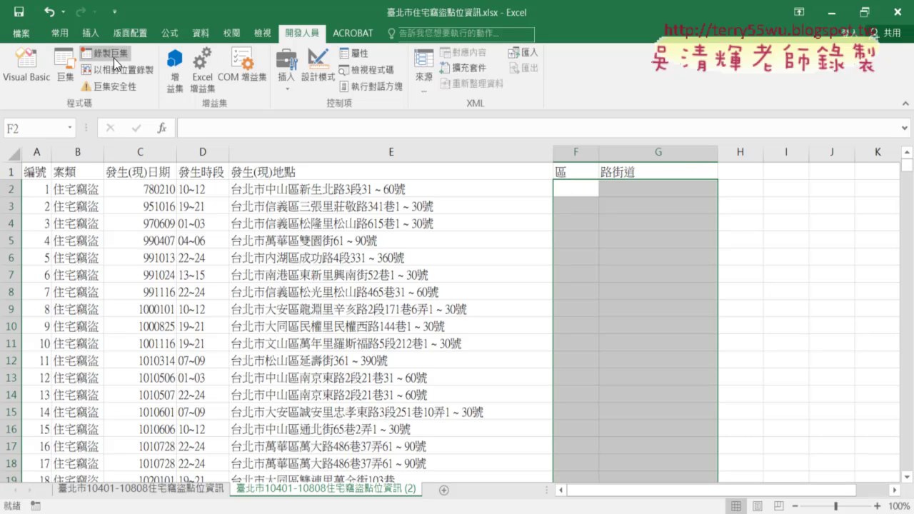
{"action": "left_click", "coordinate": [55, 69]}
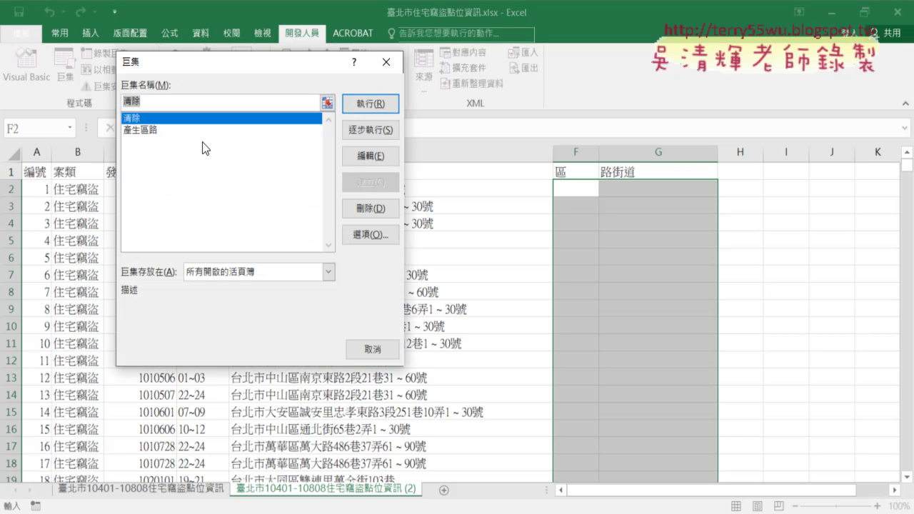
{"action": "left_click", "coordinate": [151, 130]}
{"action": "left_click", "coordinate": [375, 103]}
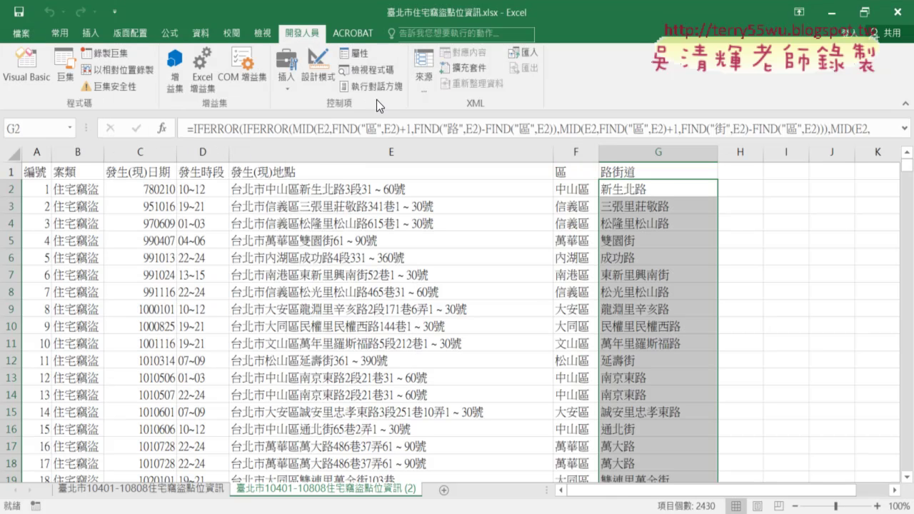
{"action": "left_click", "coordinate": [64, 78]}
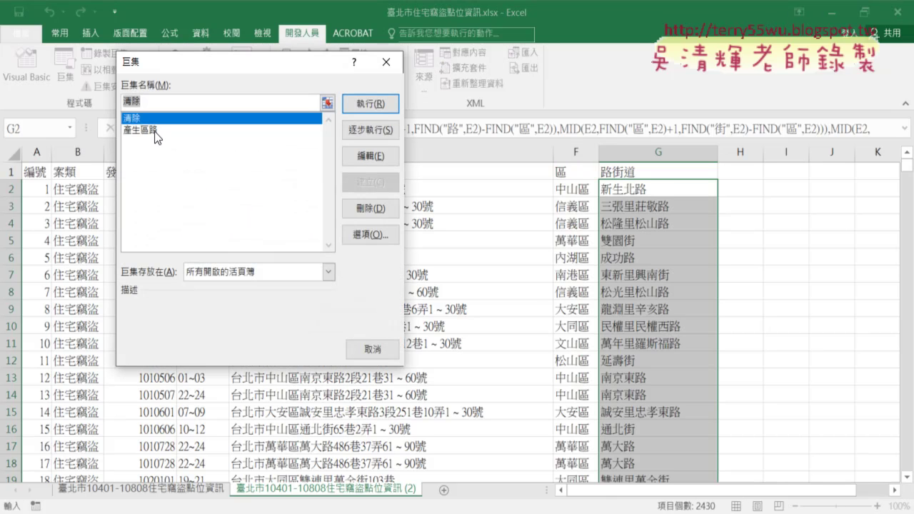
{"action": "left_click", "coordinate": [362, 104]}
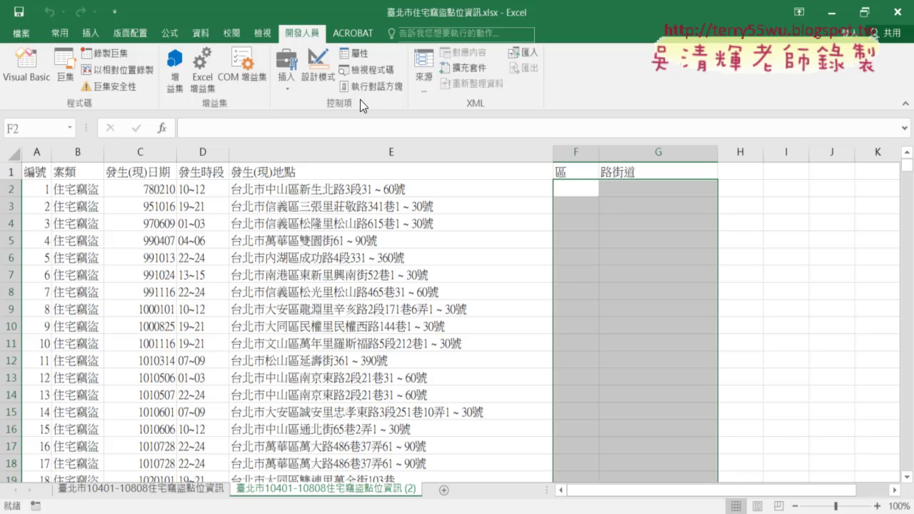
- Draw a Form Control button over H2:I3, assign it the 產生區路 macro, and clear its default caption
{"action": "left_click", "coordinate": [287, 84]}
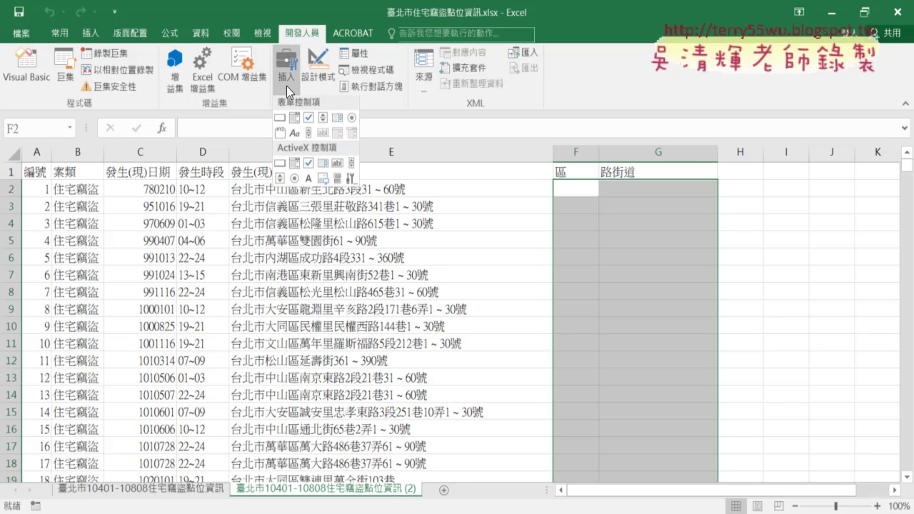
{"action": "left_click", "coordinate": [280, 122]}
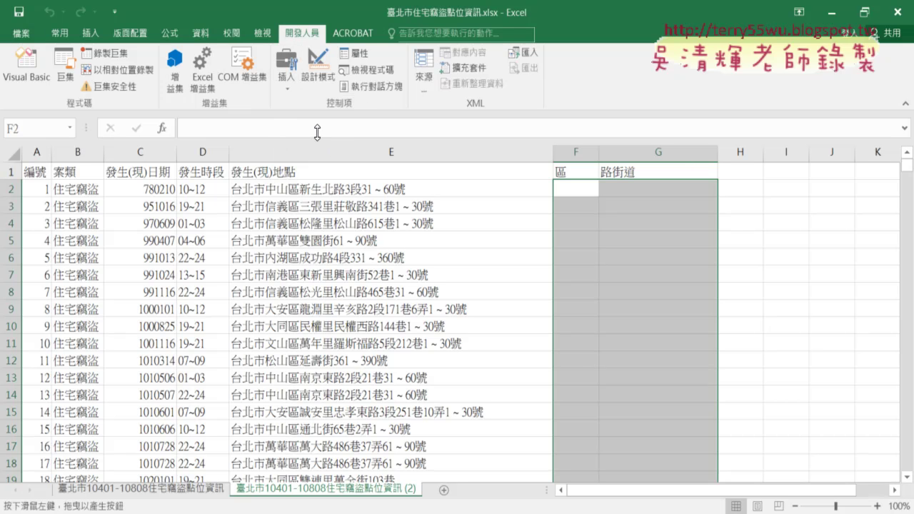
{"action": "left_click_drag", "start_coordinate": [748, 184], "coordinate": [851, 209]}
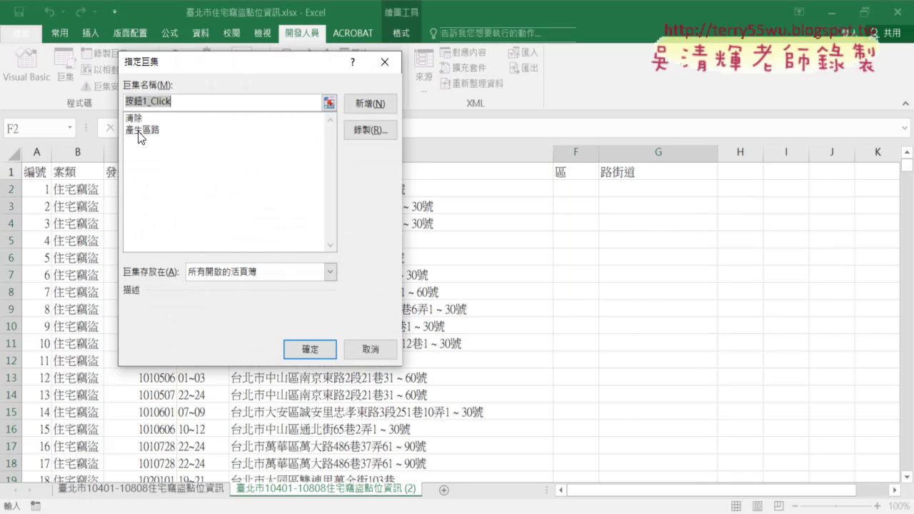
{"action": "left_click", "coordinate": [139, 130]}
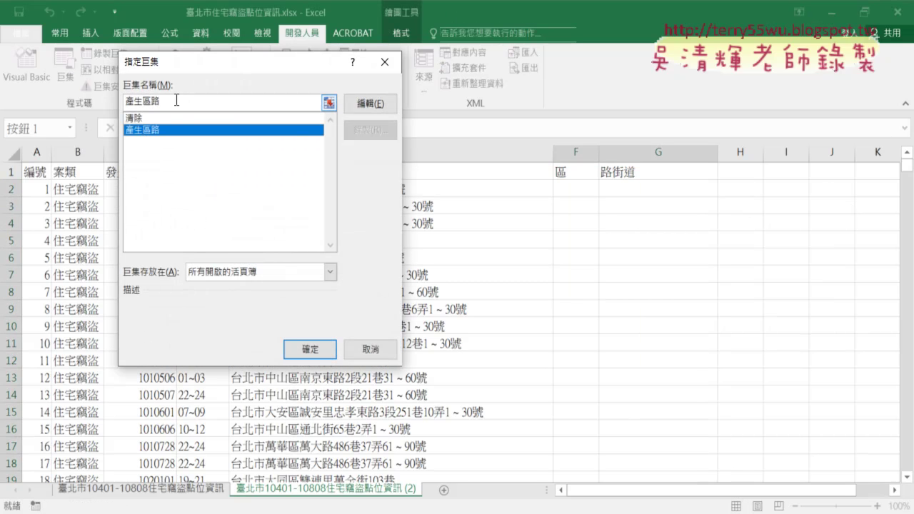
{"action": "left_click", "coordinate": [311, 347]}
{"action": "left_click", "coordinate": [785, 197]}
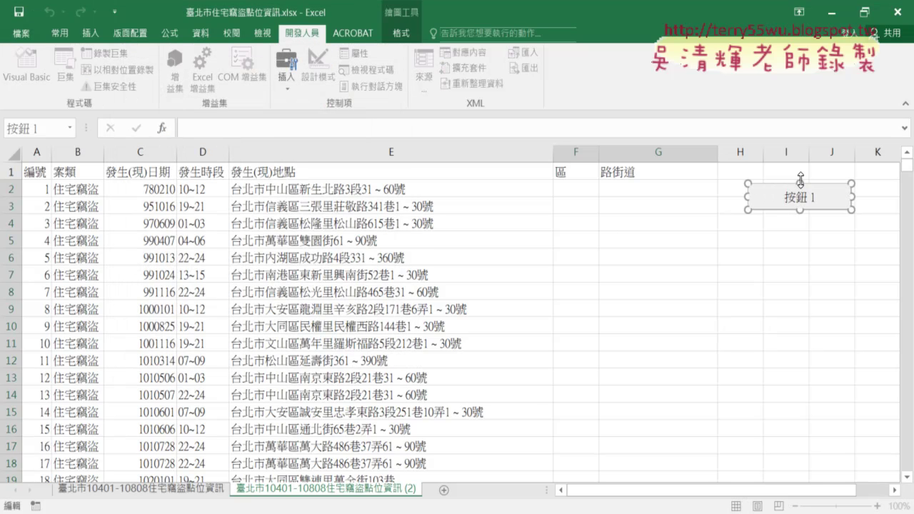
{"action": "key", "text": "Delete"}
{"action": "key", "text": "Delete"}
{"action": "key", "text": "Delete"}
- Caption the button 產生區路 and paste a copy of it at cell H4
{"action": "type", "text": "產生區路"}
{"action": "left_click", "coordinate": [814, 258]}
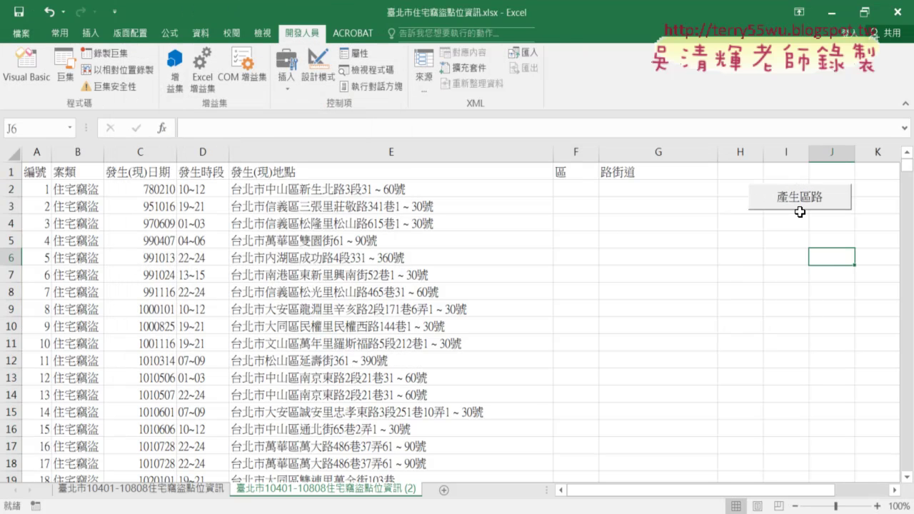
{"action": "right_click", "coordinate": [798, 204]}
{"action": "left_click", "coordinate": [824, 227]}
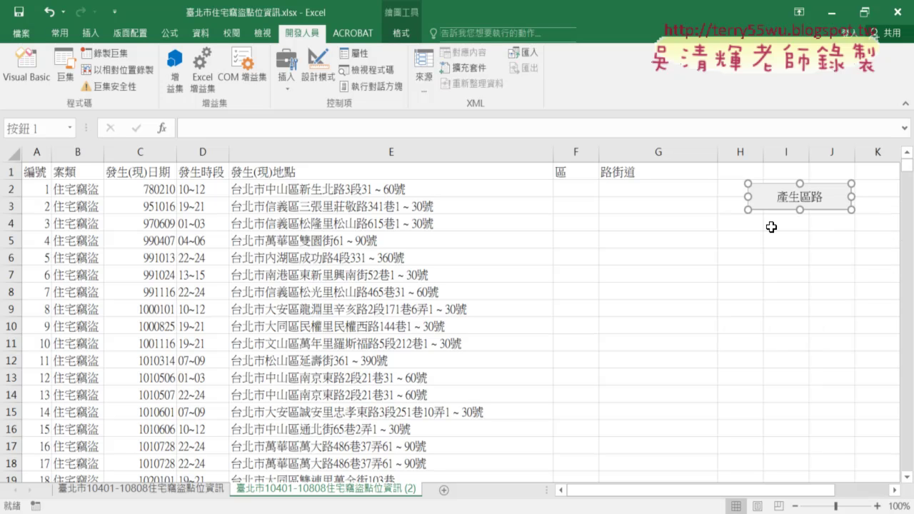
{"action": "left_click", "coordinate": [744, 224]}
{"action": "key", "text": "ctrl+v"}
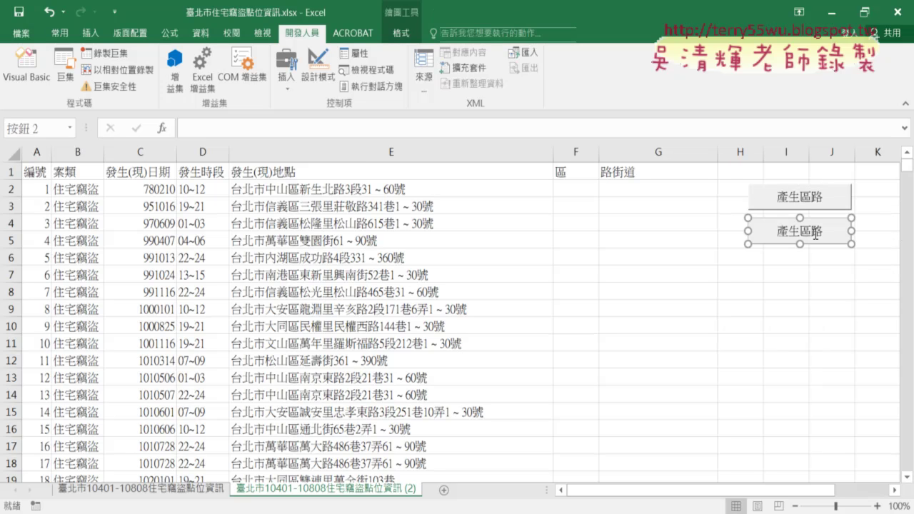
- Assign the 清除 macro to the copied button and relabel it 清除
{"action": "right_click", "coordinate": [813, 221]}
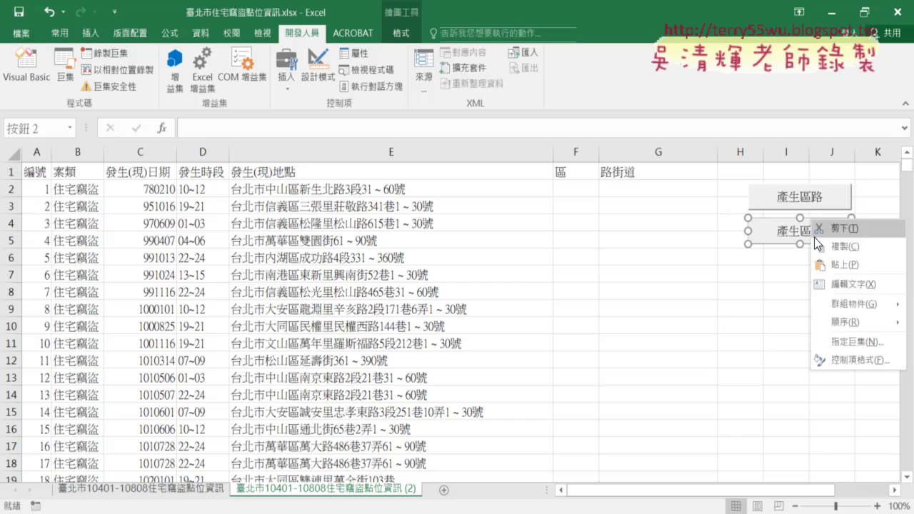
{"action": "left_click", "coordinate": [844, 345]}
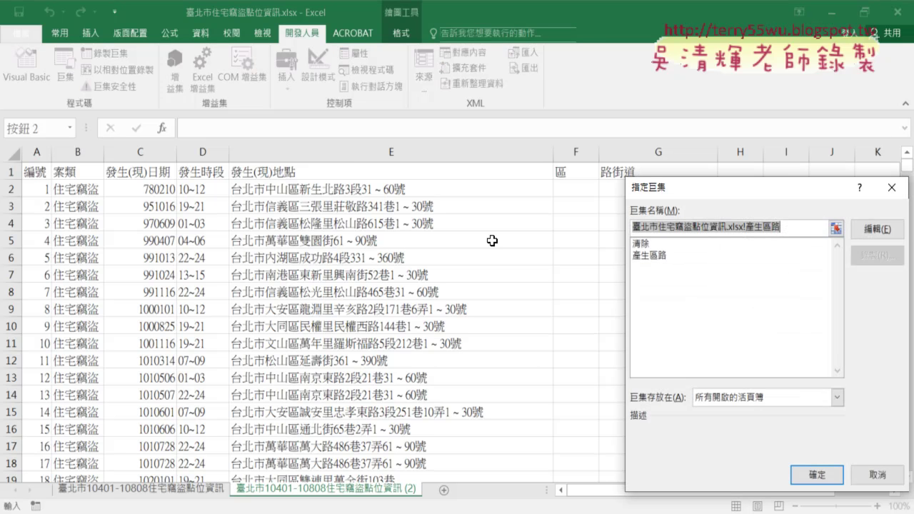
{"action": "left_click", "coordinate": [645, 244]}
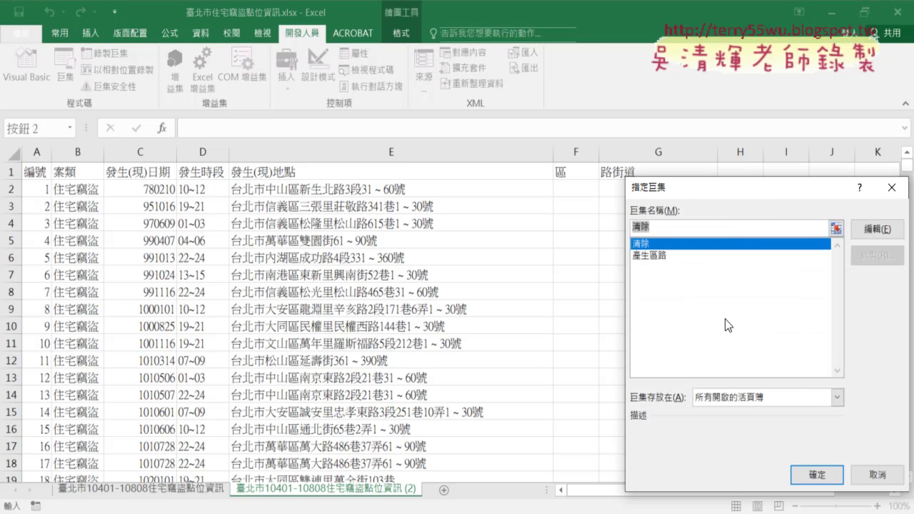
{"action": "left_click", "coordinate": [814, 473]}
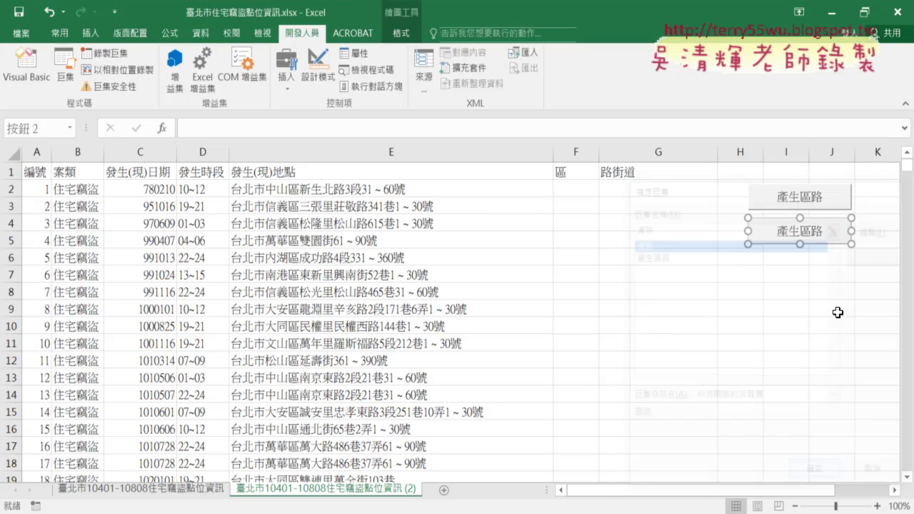
{"action": "left_click", "coordinate": [778, 231]}
{"action": "key", "text": "Delete"}
{"action": "key", "text": "Delete"}
{"action": "key", "text": "Delete"}
{"action": "type", "text": "清除"}
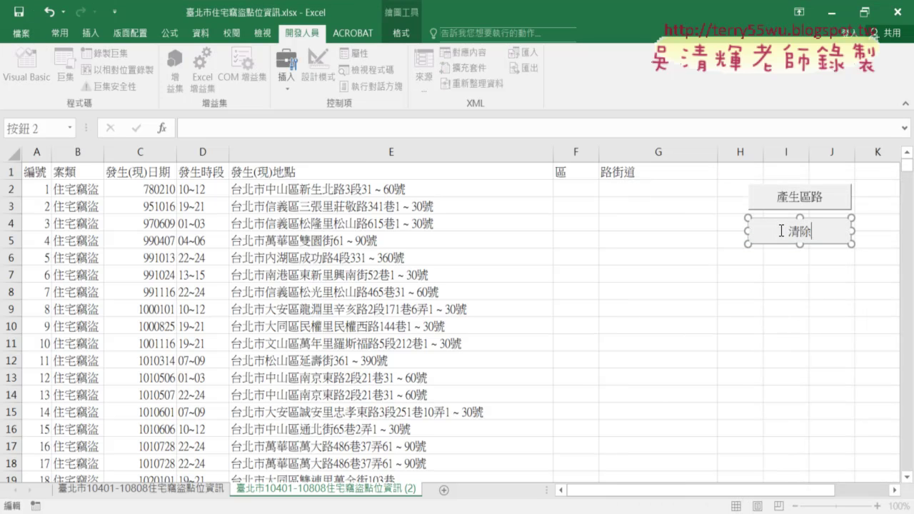
{"action": "left_click", "coordinate": [812, 291]}
- Test both buttons, alternately filling and clearing columns F–G, ending with them empty
{"action": "left_click", "coordinate": [798, 200]}
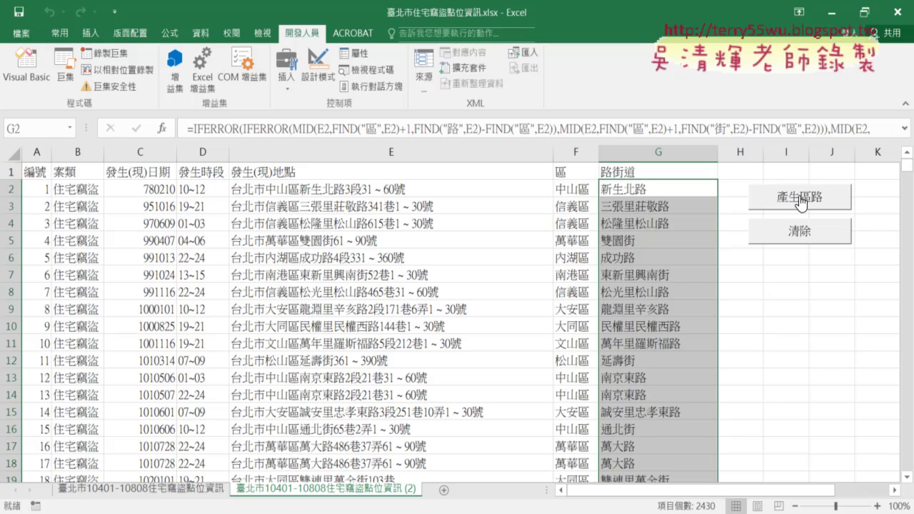
{"action": "left_click", "coordinate": [800, 239]}
{"action": "left_click", "coordinate": [789, 200]}
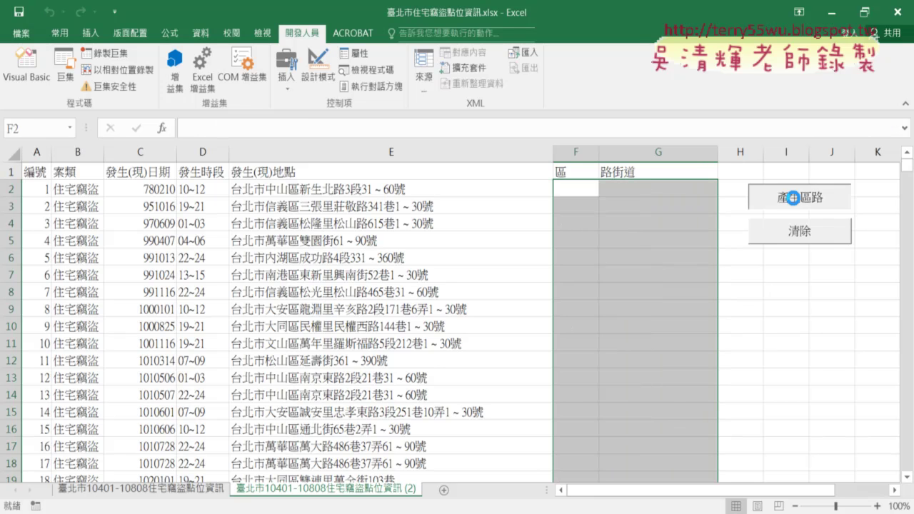
{"action": "left_click", "coordinate": [796, 232]}
{"action": "left_click", "coordinate": [794, 207]}
{"action": "left_click", "coordinate": [796, 234]}
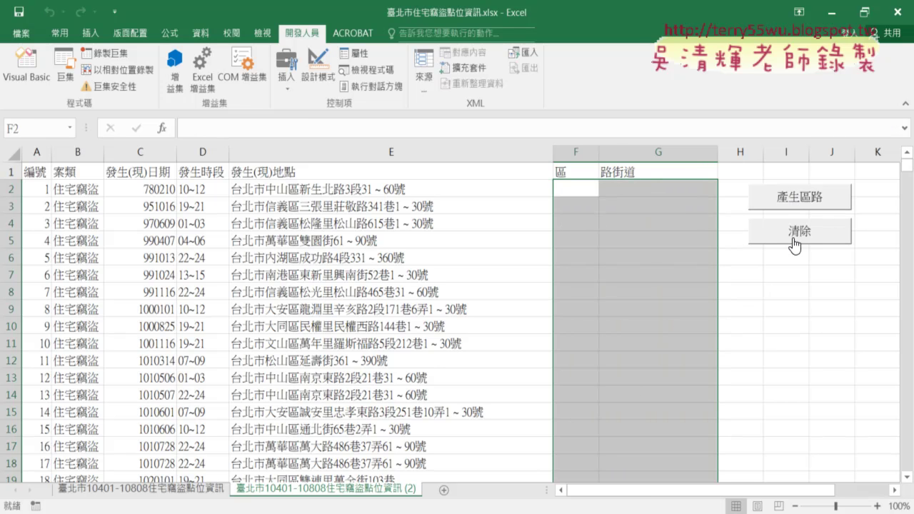
- Rename the copied sheet 巨集 and the first sheet 函數
{"action": "left_click", "coordinate": [152, 492]}
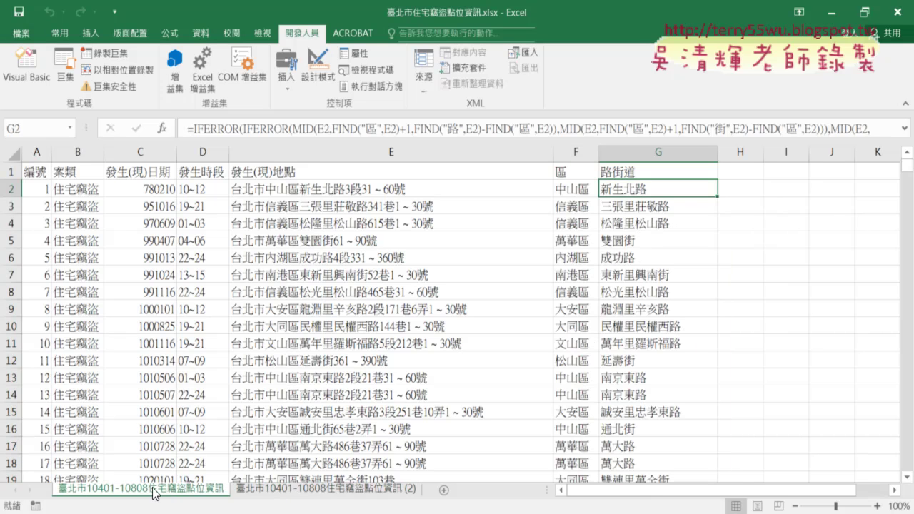
{"action": "left_click", "coordinate": [277, 490]}
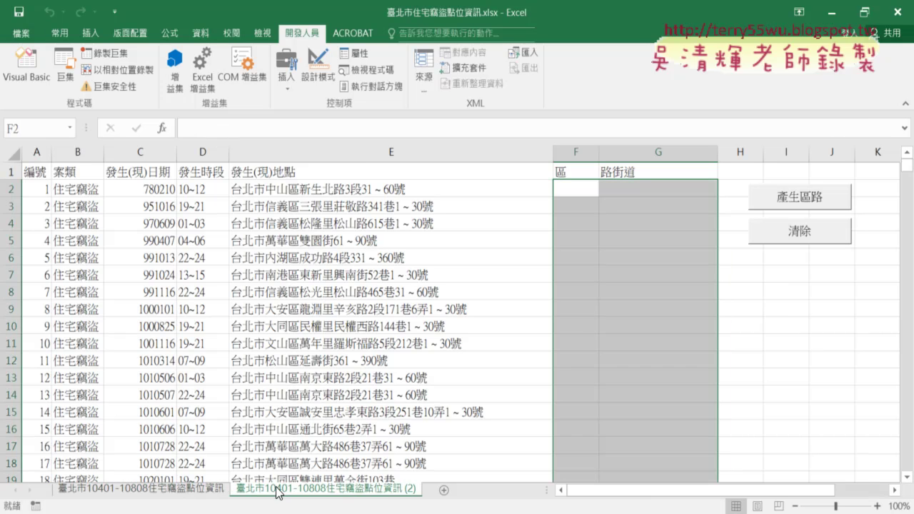
{"action": "double_click", "coordinate": [282, 488]}
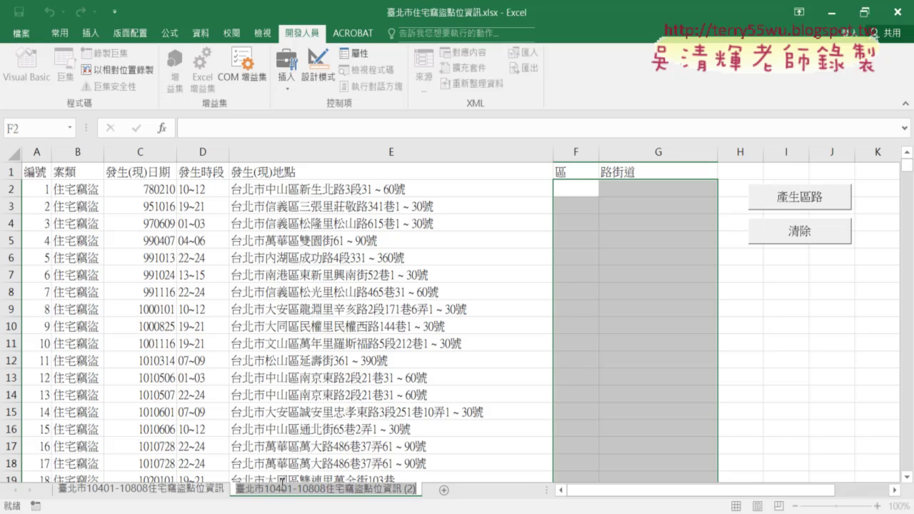
{"action": "type", "text": "4"}
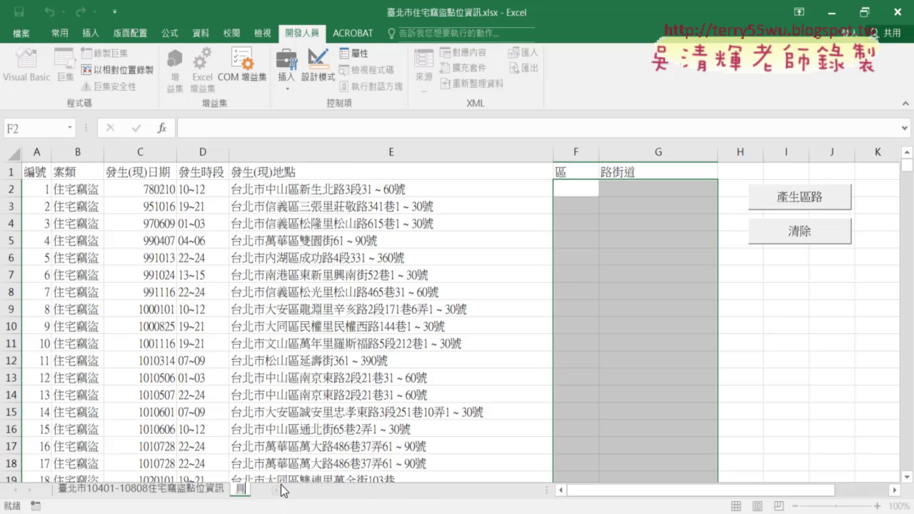
{"action": "type", "text": "聚集"}
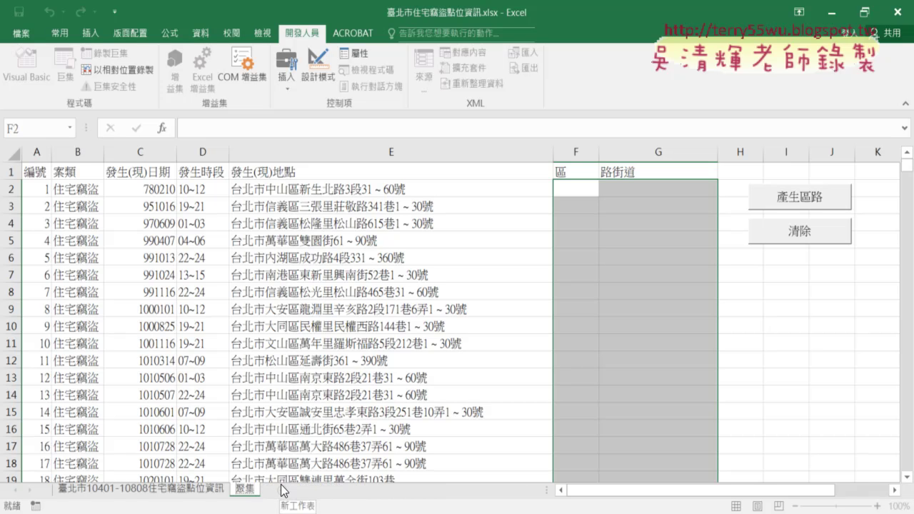
{"action": "key", "text": "Down"}
{"action": "key", "text": "Down"}
{"action": "key", "text": "Return"}
{"action": "double_click", "coordinate": [197, 490]}
{"action": "type", "text": "工"}
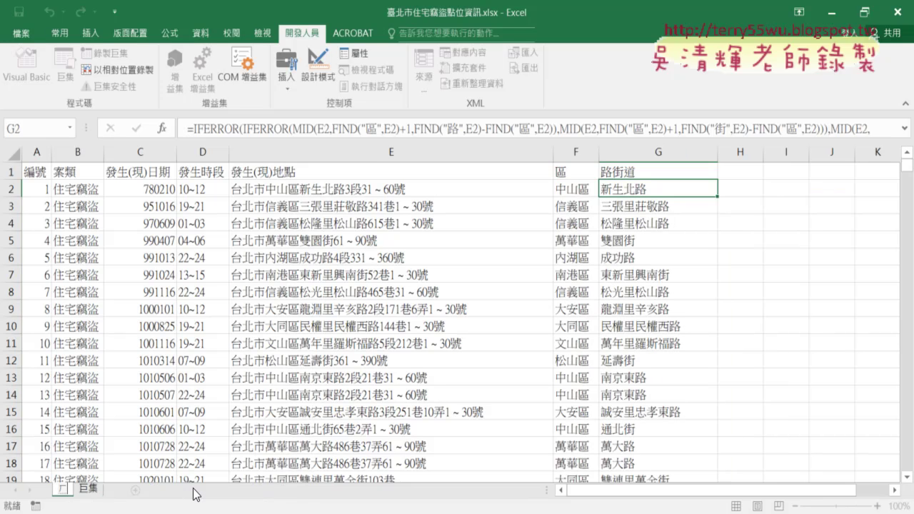
{"action": "type", "text": "函數"}
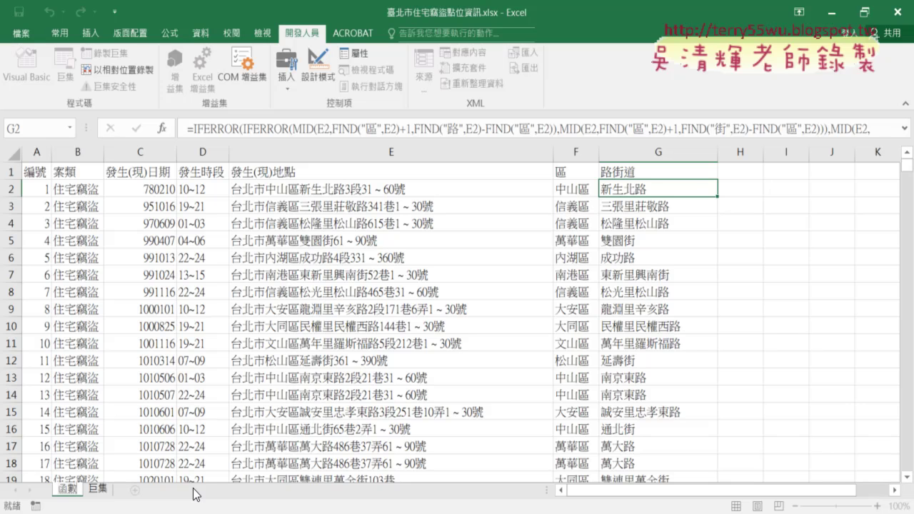
- Copy the 巨集 sheet and name the copy VBA
{"action": "left_click", "coordinate": [98, 490]}
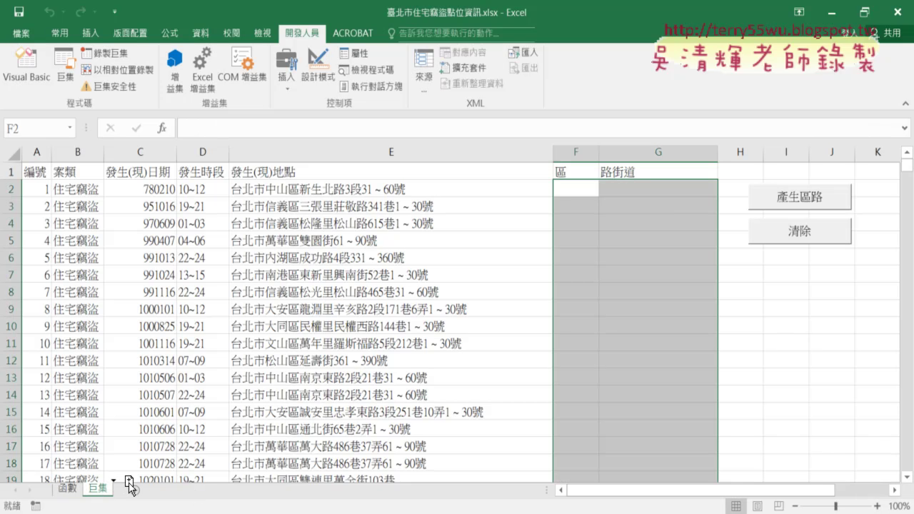
{"action": "left_click_drag", "start_coordinate": [131, 488], "coordinate": [132, 490]}
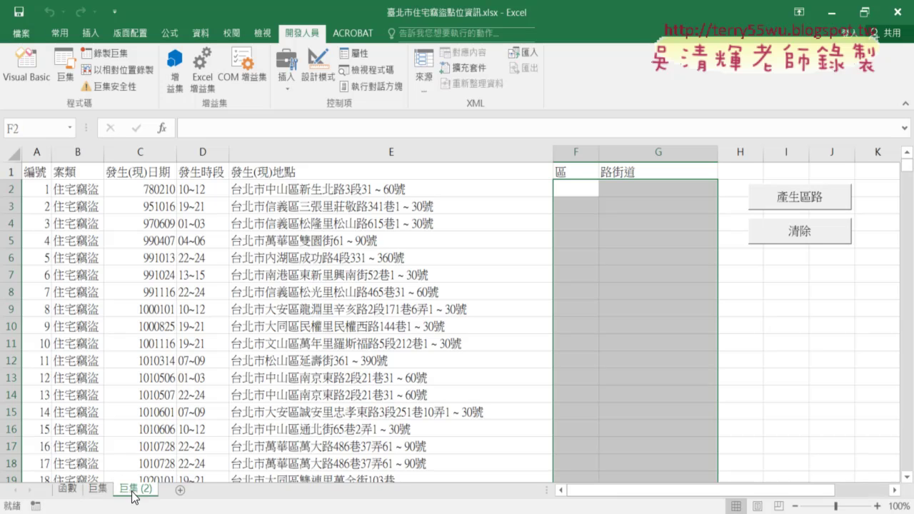
{"action": "double_click", "coordinate": [134, 489]}
{"action": "type", "text": "VBA"}
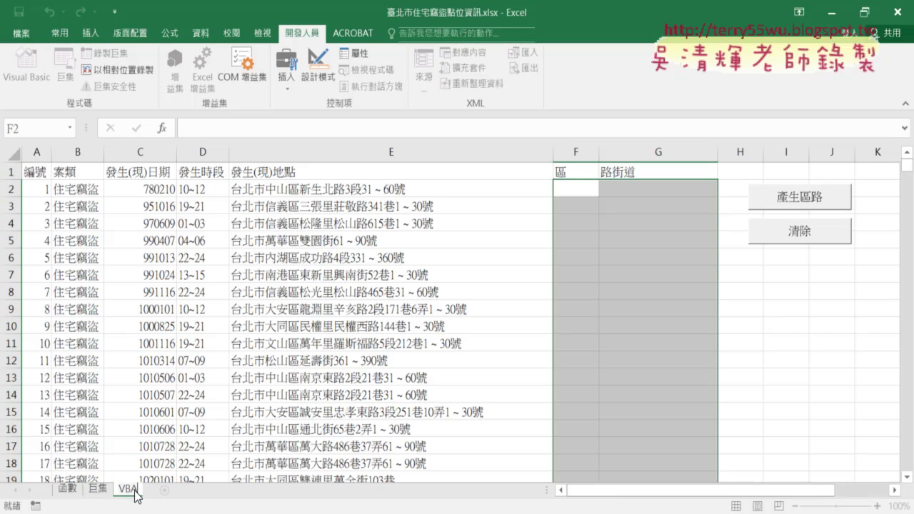
{"action": "key", "text": "Return"}
- On the 巨集 sheet, run the 產生區路 and 清除 buttons repeatedly, leaving columns F–G empty
{"action": "left_click", "coordinate": [98, 489]}
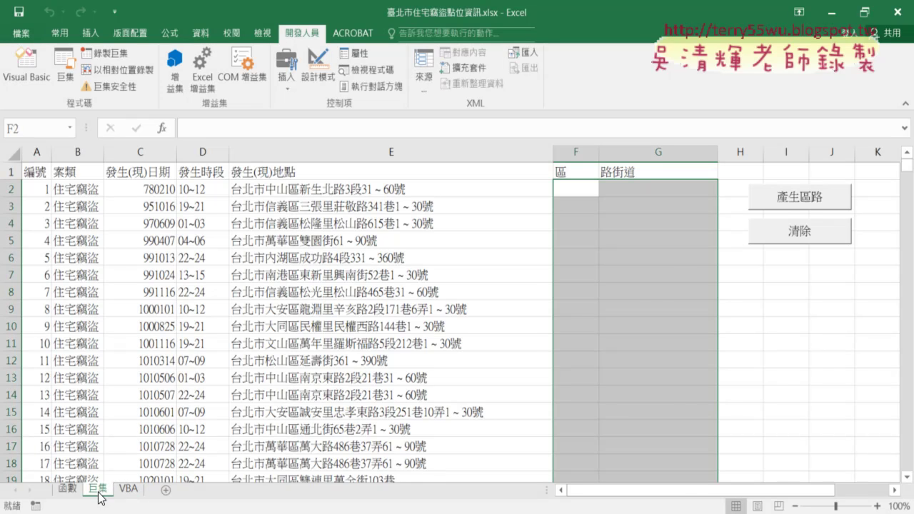
{"action": "left_click", "coordinate": [800, 198]}
{"action": "left_click", "coordinate": [800, 230]}
{"action": "left_click", "coordinate": [798, 196]}
{"action": "left_click", "coordinate": [798, 196]}
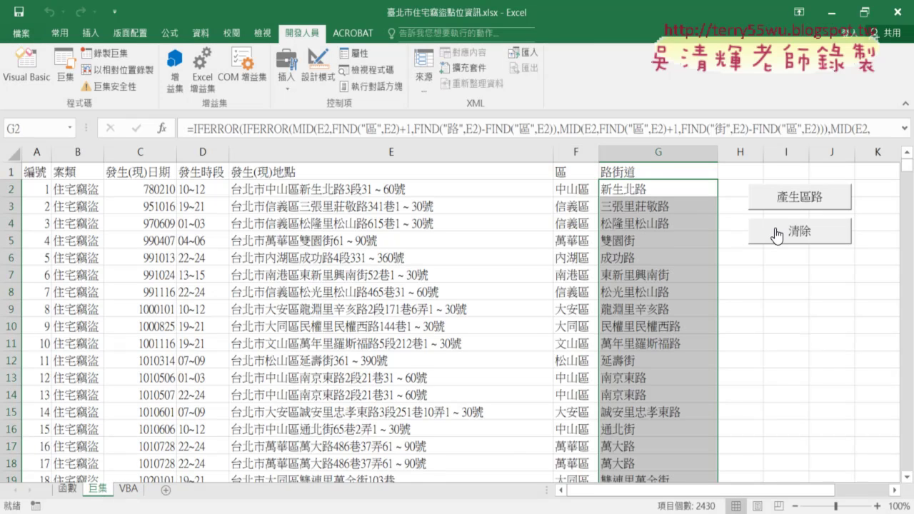
{"action": "left_click", "coordinate": [777, 235]}
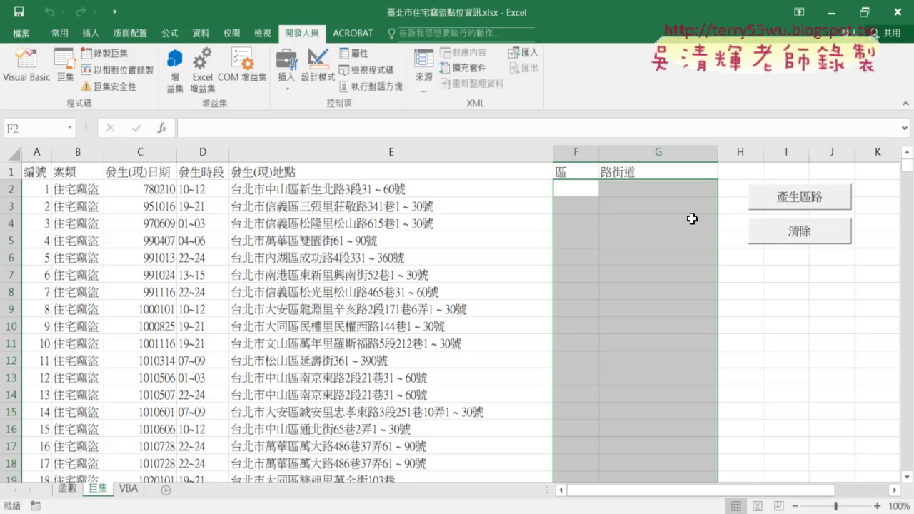
- On the VBA sheet, clear then refill columns F–G with the 清除 and 產生區路 buttons
{"action": "left_click", "coordinate": [129, 490]}
{"action": "left_click", "coordinate": [805, 231]}
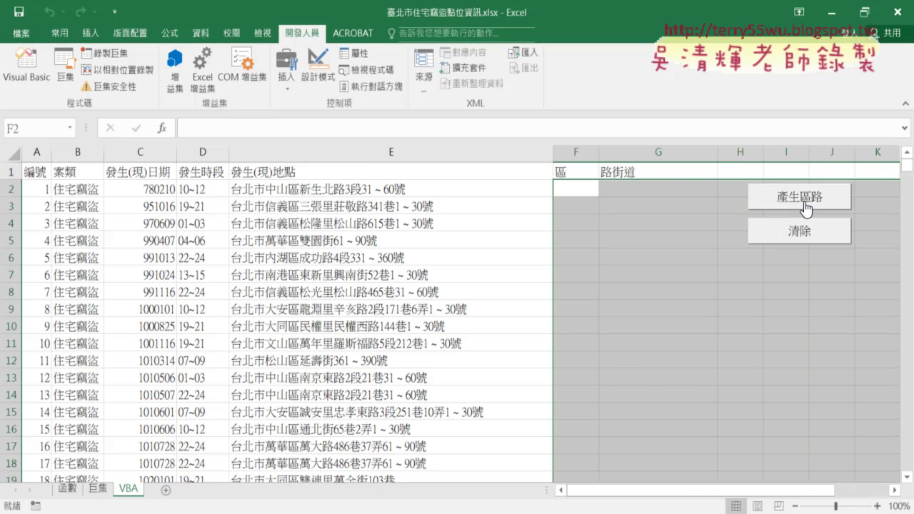
{"action": "left_click", "coordinate": [800, 197]}
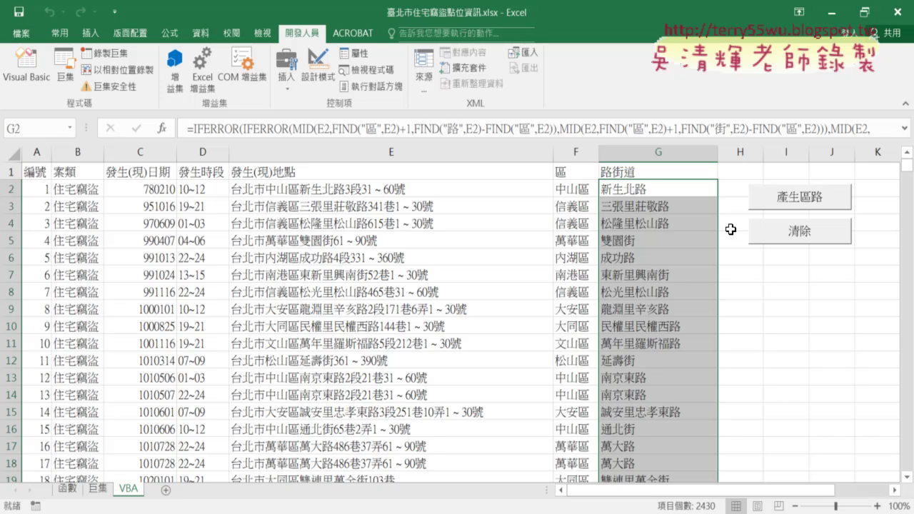